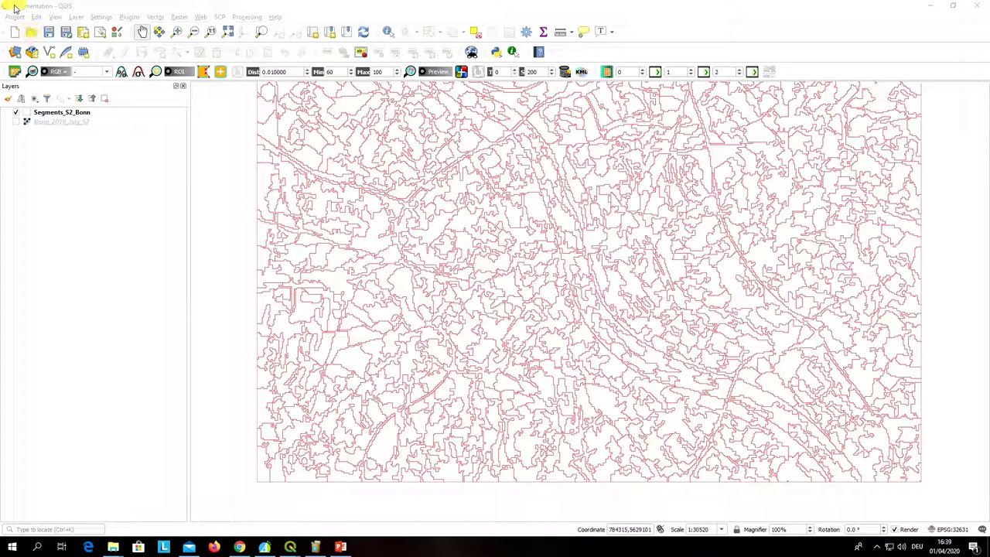
# Step: Bring the Segmentation project window to the front and show the Plugins menu
pyautogui.click(49, 32)
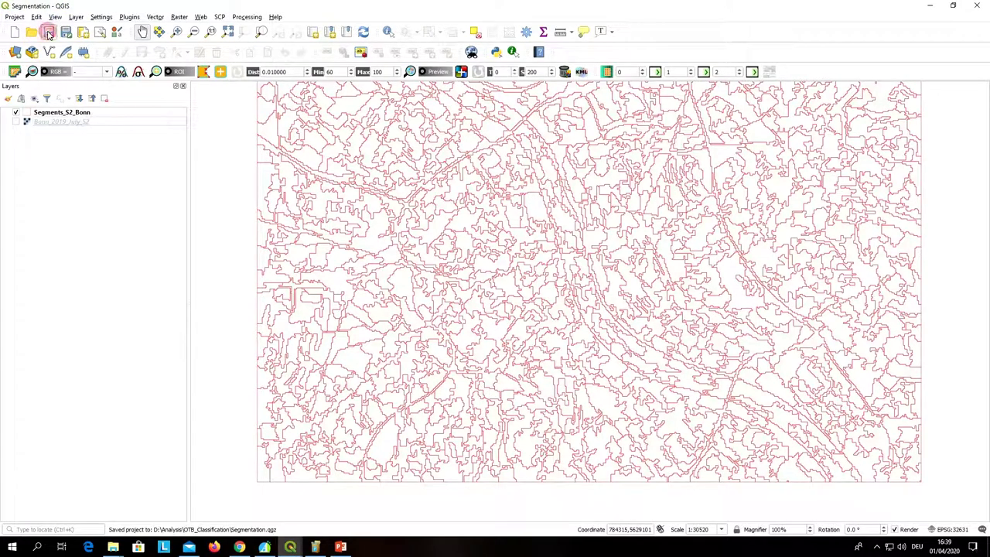
pyautogui.click(128, 6)
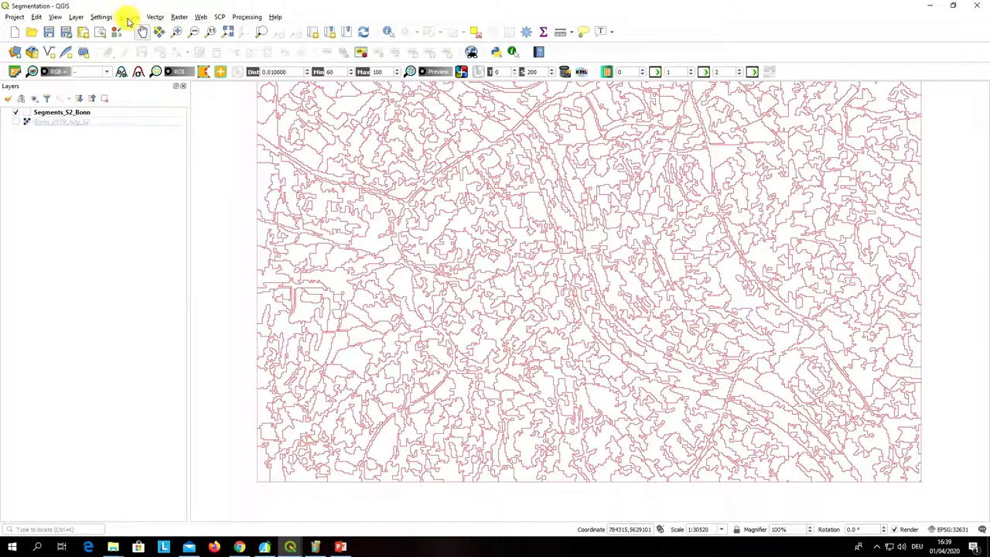
pyautogui.click(129, 17)
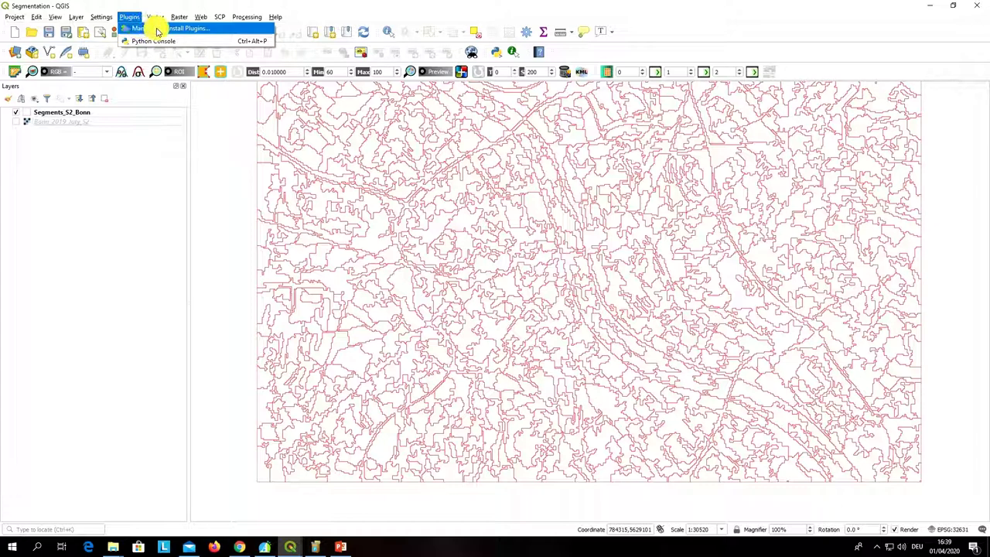
# Step: Open the plugin manager, shift it left, and compare the Installed and Not installed lists
pyautogui.click(157, 29)
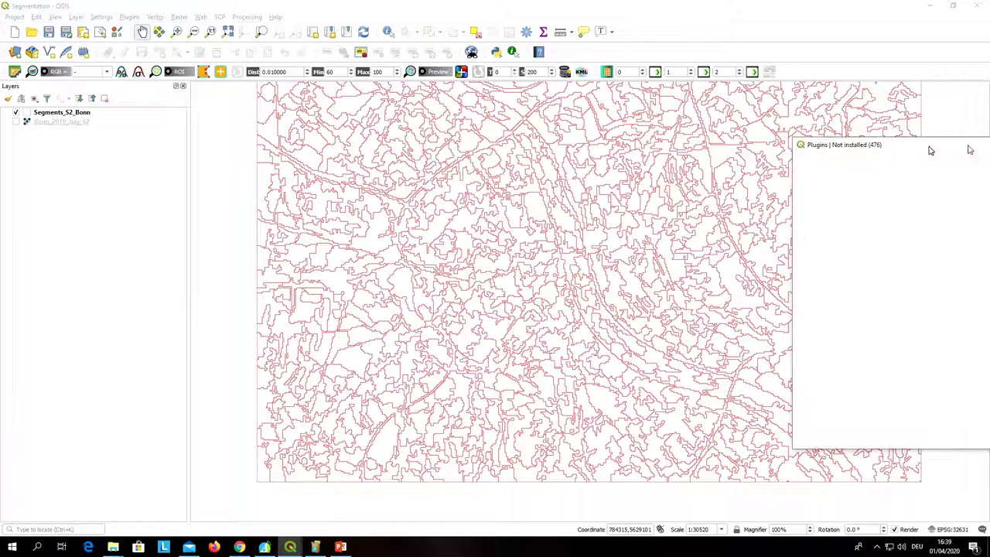
pyautogui.moveTo(402, 108); pyautogui.dragTo(367, 66)
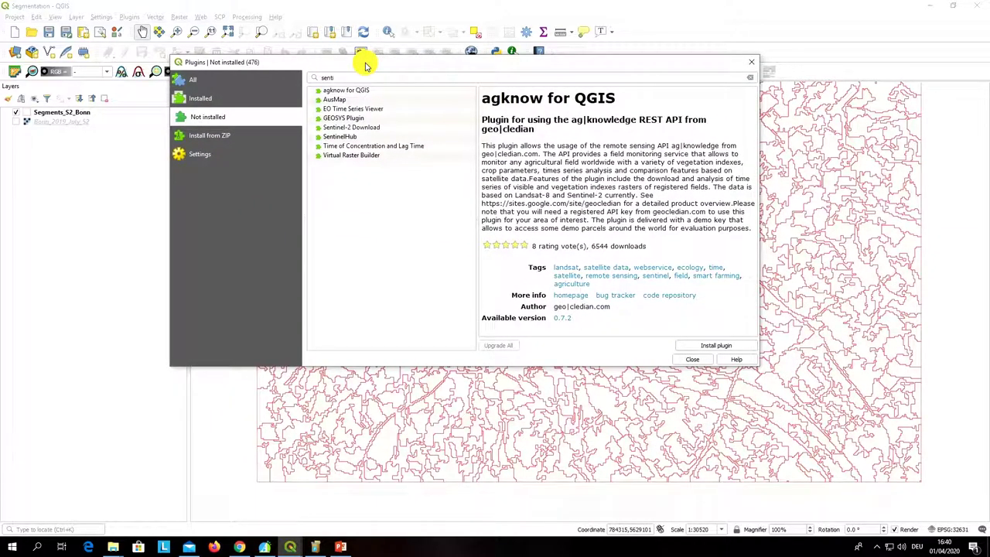
pyautogui.click(214, 101)
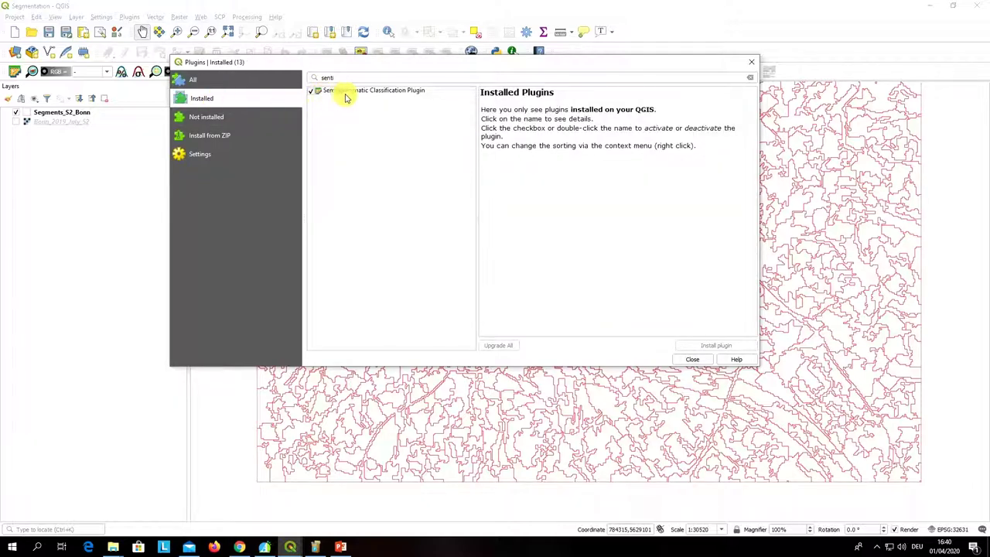
pyautogui.click(205, 121)
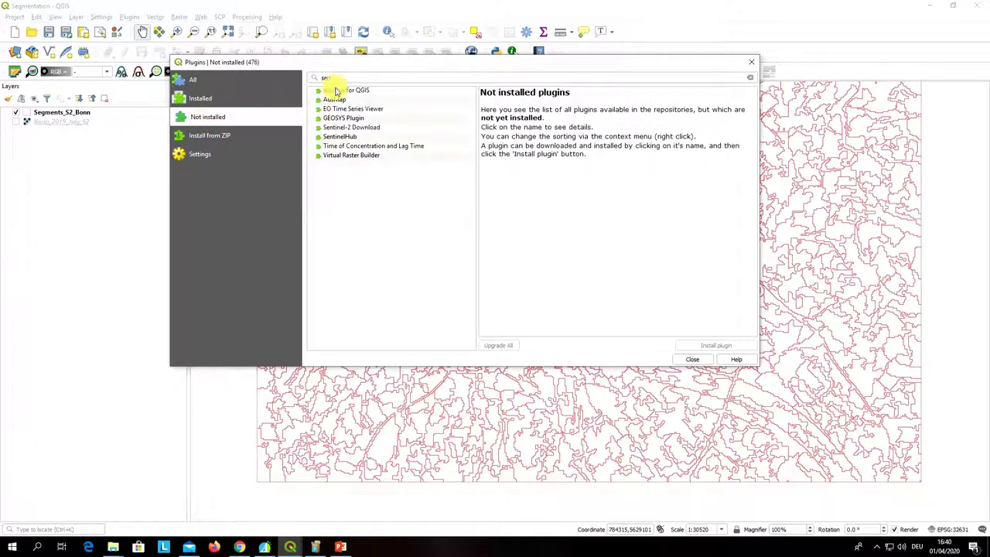
pyautogui.press('BackSpace')
pyautogui.press('BackSpace')
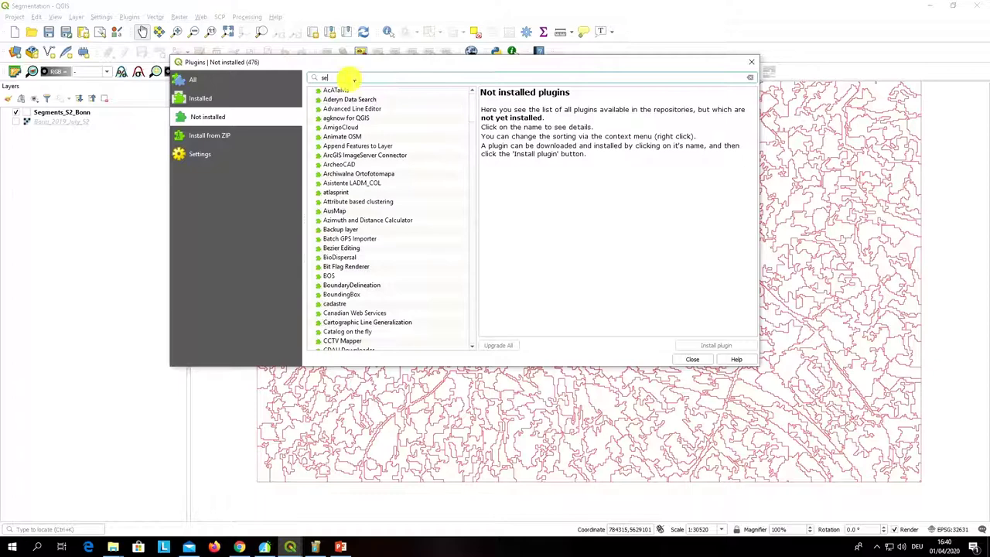
pyautogui.press('BackSpace')
pyautogui.press('BackSpace')
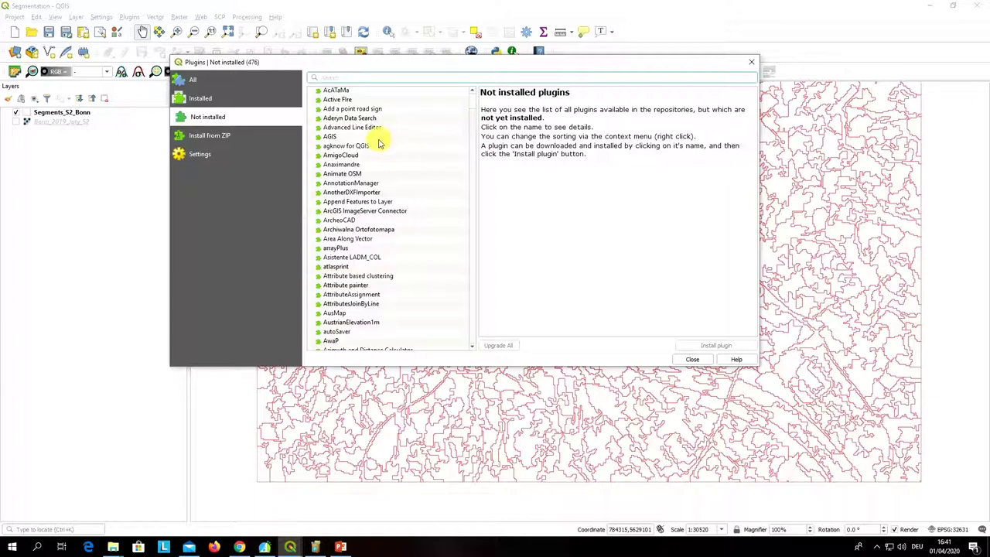
pyautogui.scroll(-5, 341, 136)
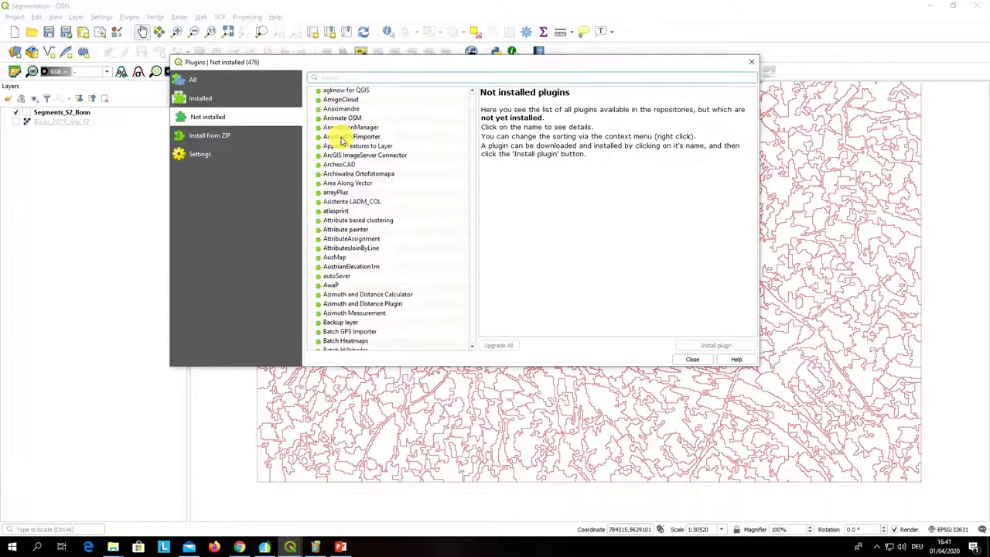
pyautogui.scroll(-2, 385, 272)
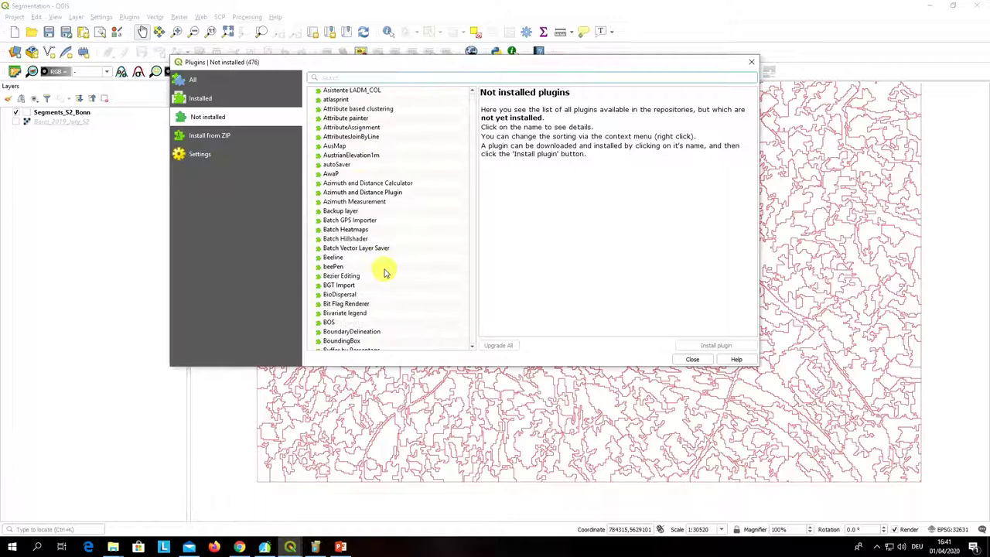
pyautogui.scroll(-4, 385, 273)
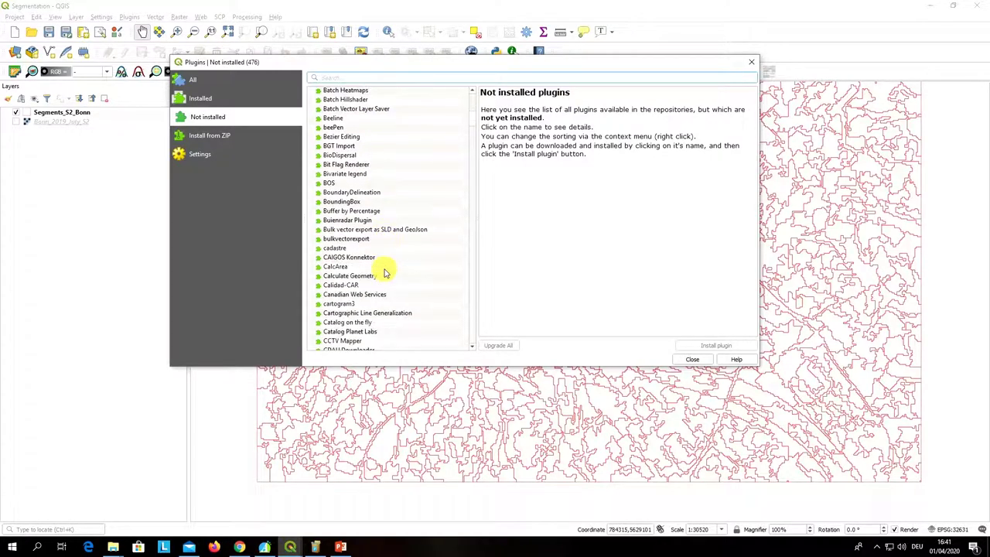
pyautogui.scroll(-4, 385, 273)
pyautogui.scroll(5, 385, 273)
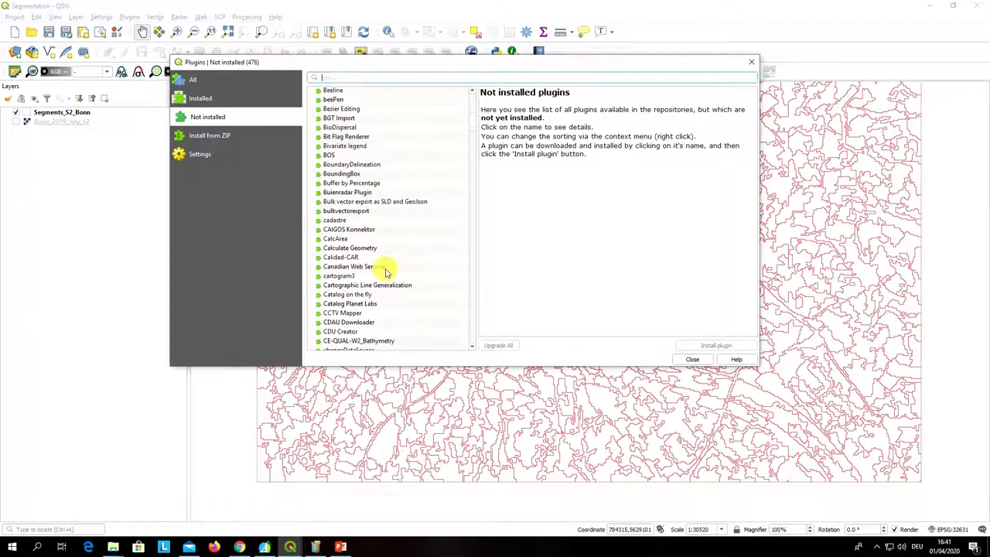
pyautogui.write('sent')
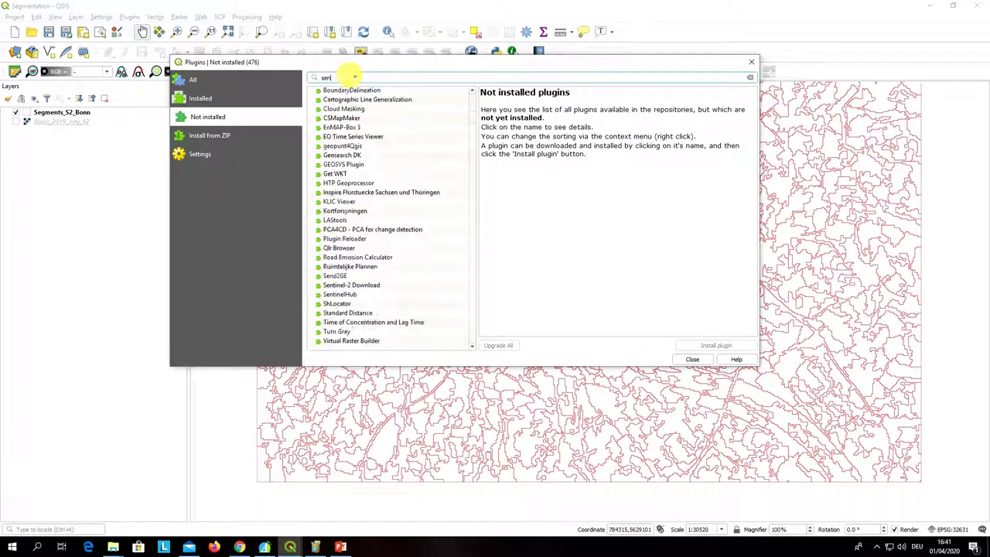
pyautogui.write('i')
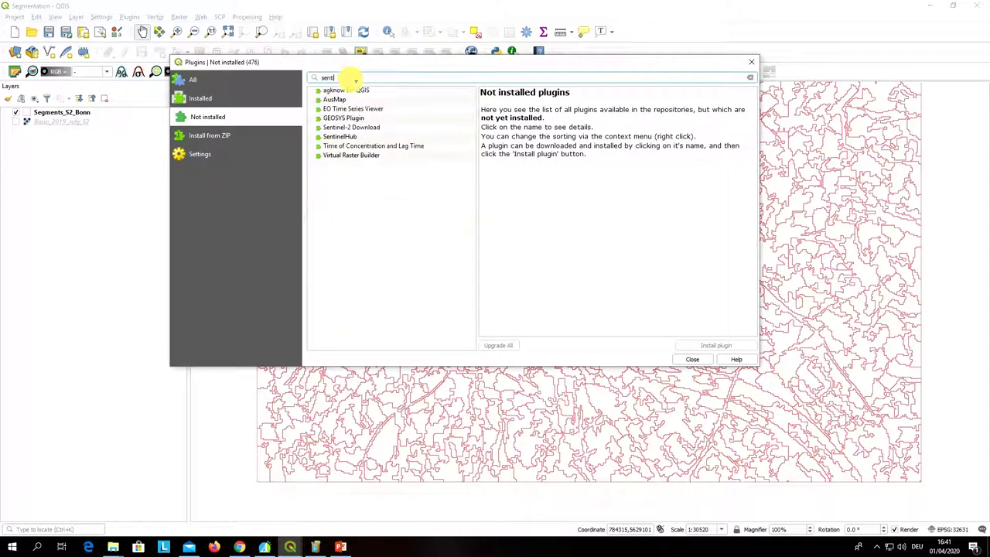
# Step: Review Sentinel-2 Download's description and 1015 downloads, then install it at version 3.0
pyautogui.click(373, 128)
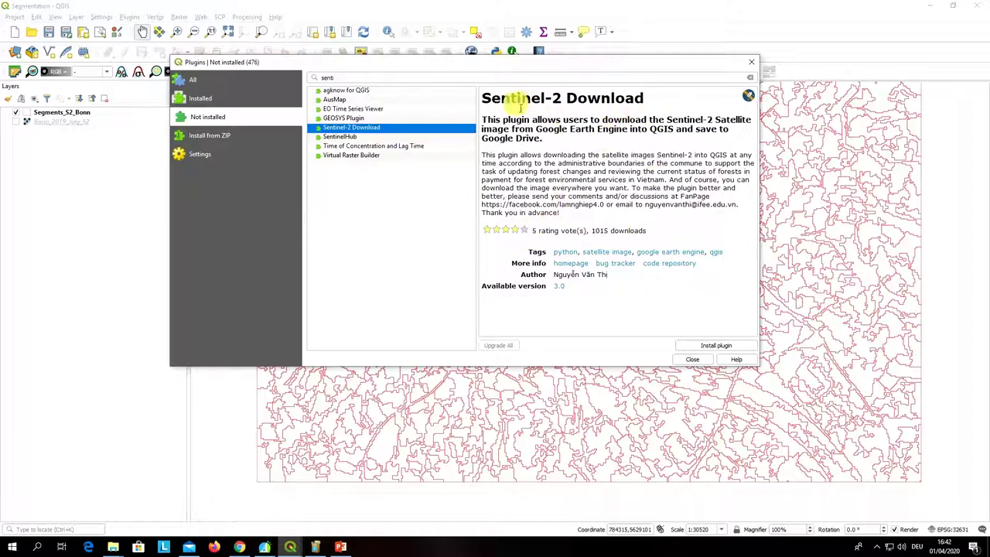
pyautogui.moveTo(482, 97); pyautogui.dragTo(652, 104)
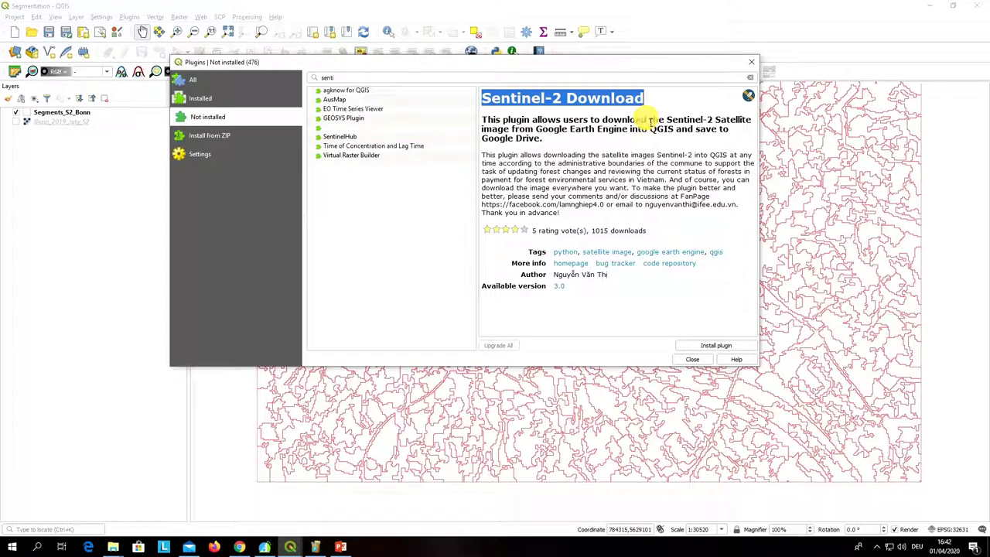
pyautogui.moveTo(547, 129); pyautogui.dragTo(574, 215)
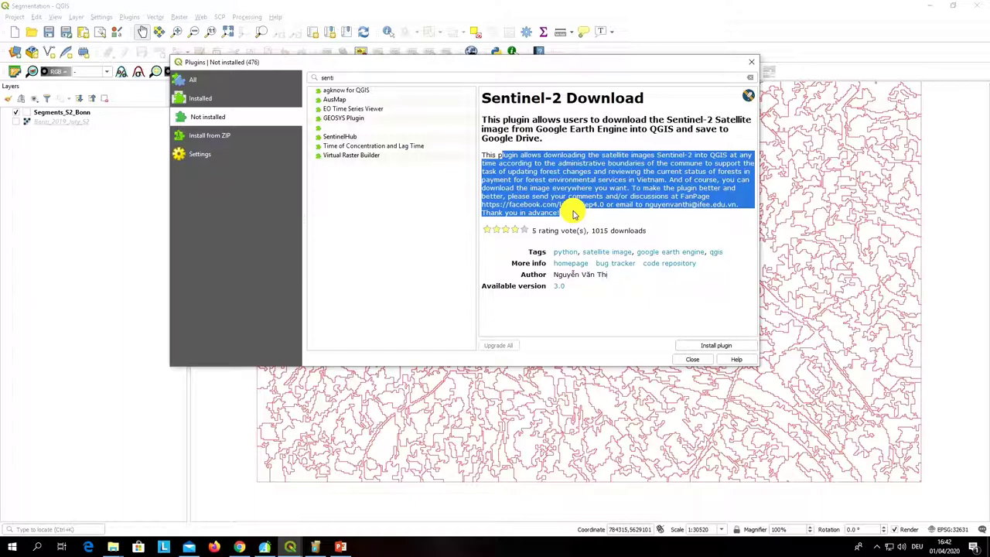
pyautogui.click(573, 216)
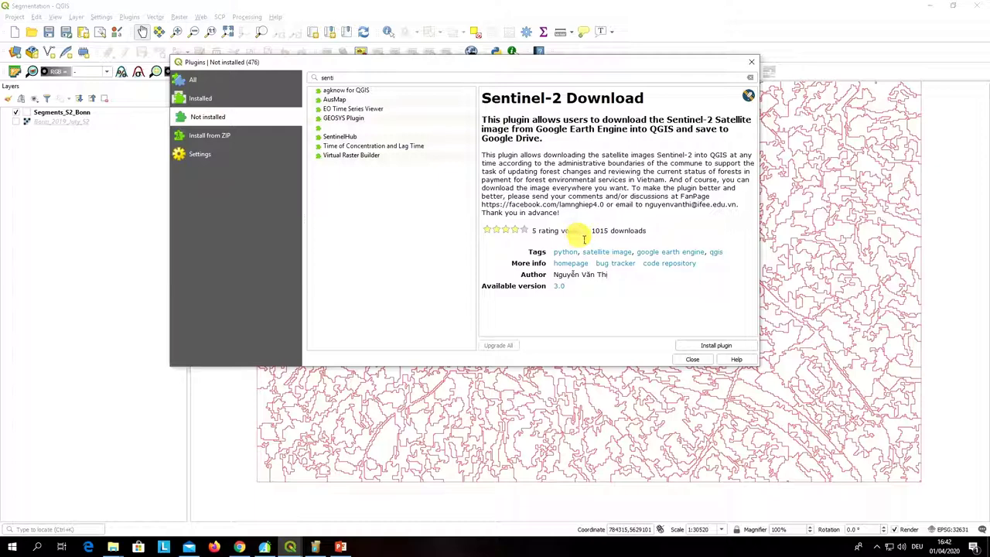
pyautogui.moveTo(590, 232); pyautogui.dragTo(660, 234)
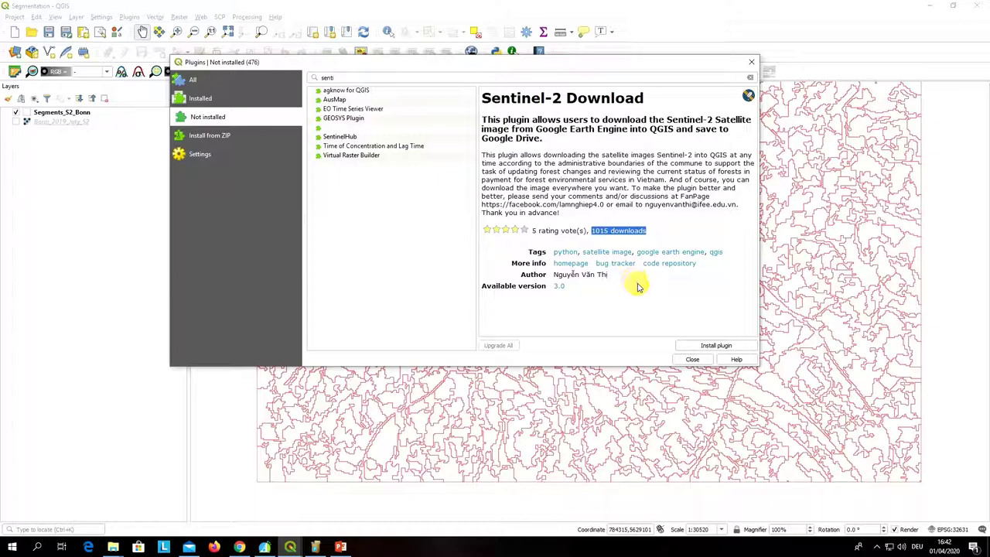
pyautogui.click(700, 347)
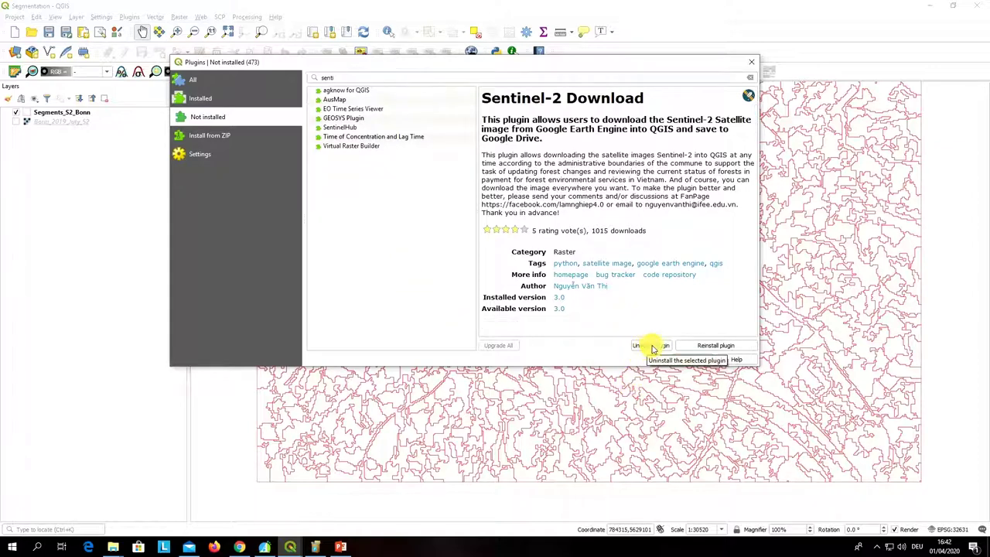
# Step: Select SentinelHub, check its 47004 downloads, and install version 1.3.3
pyautogui.click(226, 118)
pyautogui.click(356, 78)
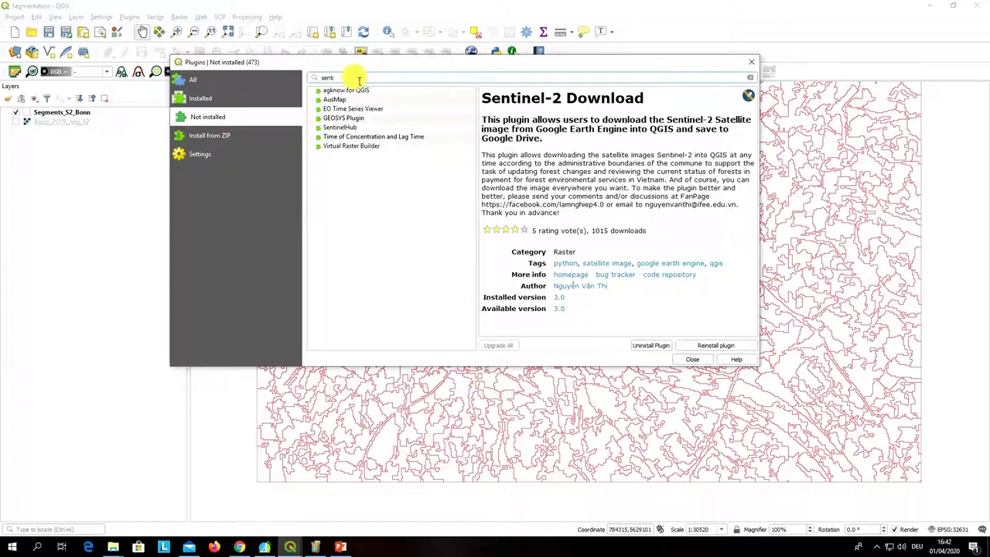
pyautogui.click(352, 128)
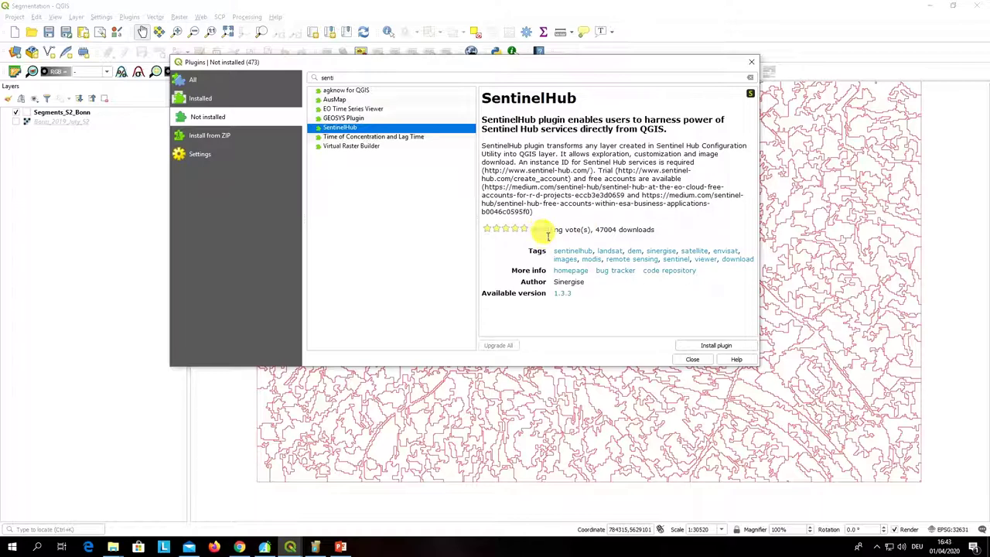
pyautogui.moveTo(593, 230); pyautogui.dragTo(662, 232)
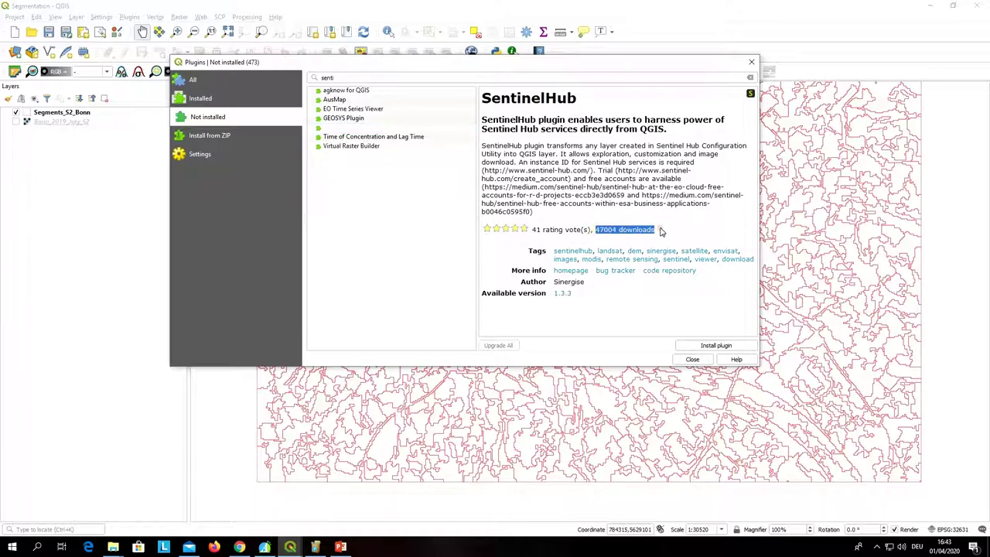
pyautogui.click(669, 229)
pyautogui.click(717, 348)
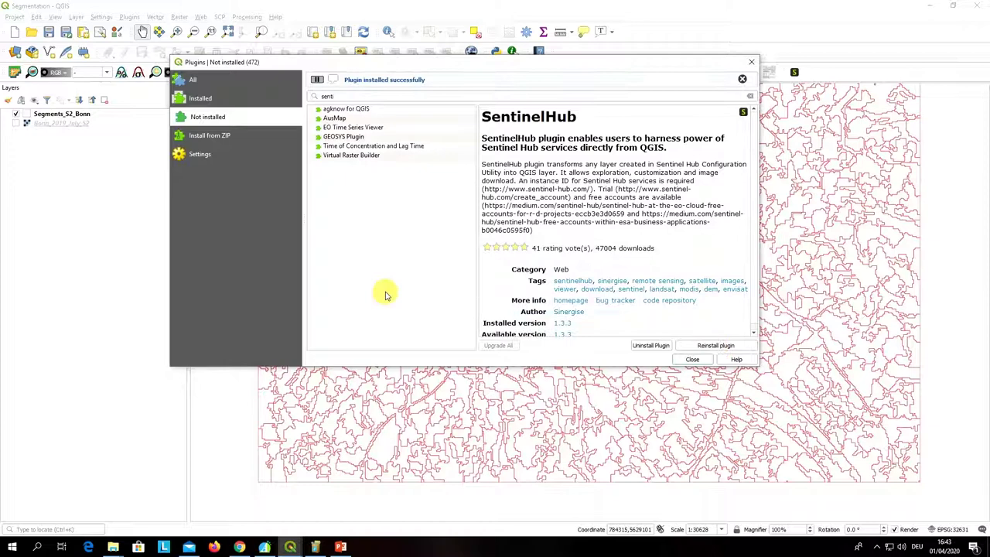
# Step: List all installed plugins with the search cleared and toggle the MetaSearch Catalog Client checkbox
pyautogui.click(217, 97)
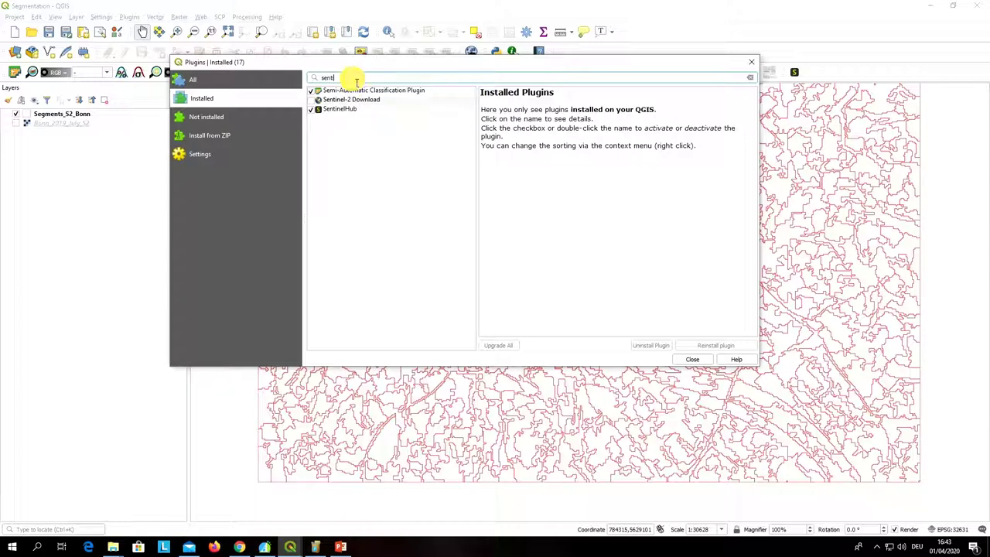
pyautogui.press('BackSpace')
pyautogui.press('BackSpace')
pyautogui.press('BackSpace')
pyautogui.press('BackSpace')
pyautogui.press('BackSpace')
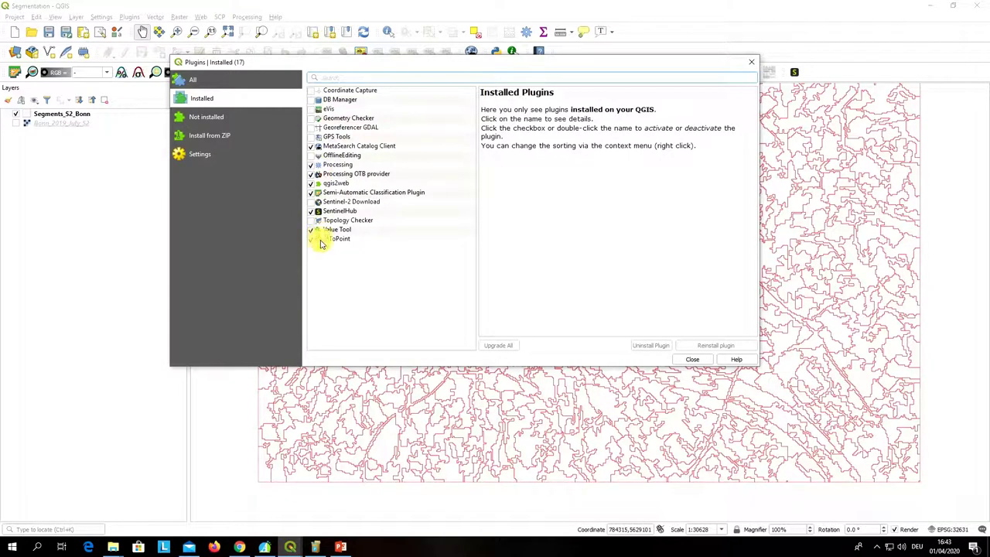
pyautogui.click(311, 147)
pyautogui.click(311, 147)
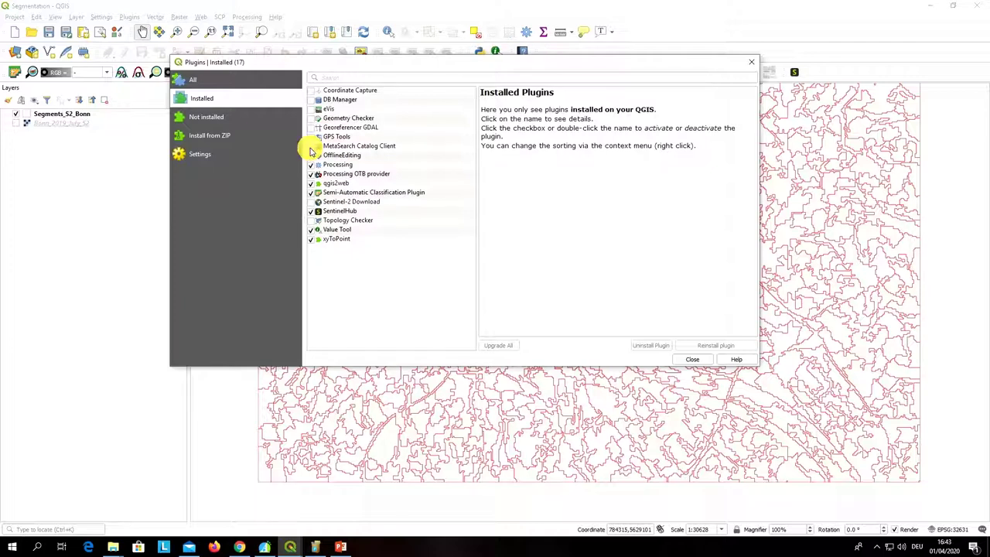
pyautogui.click(311, 147)
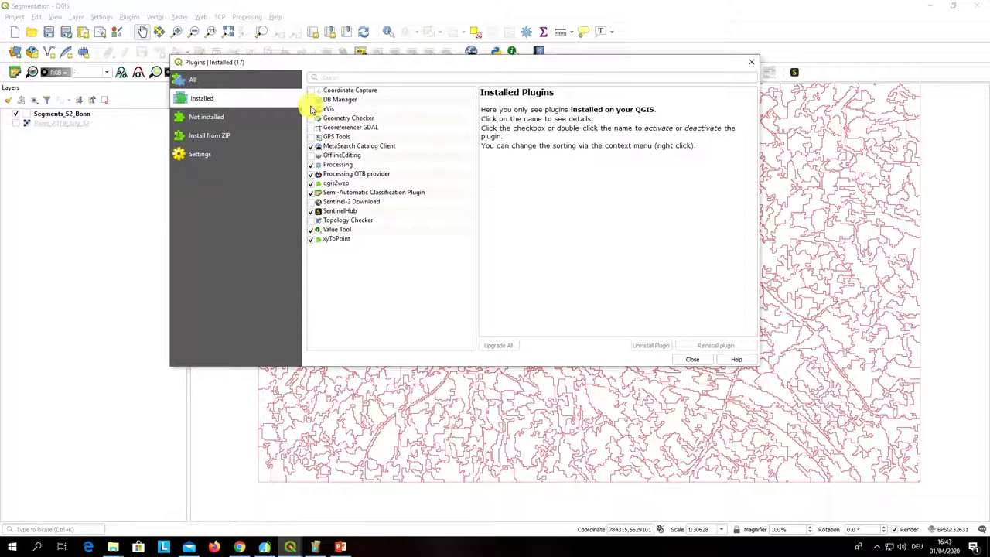
# Step: Deactivate SentinelHub and re-enable the Semi-Automatic Classification Plugin so its SCP dock loads
pyautogui.click(311, 211)
pyautogui.click(311, 212)
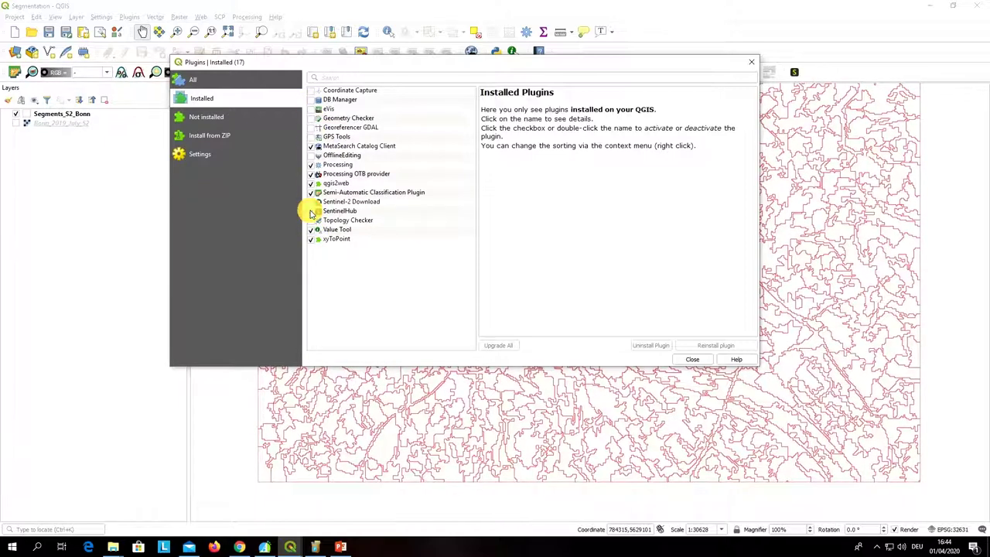
pyautogui.click(311, 212)
pyautogui.click(311, 212)
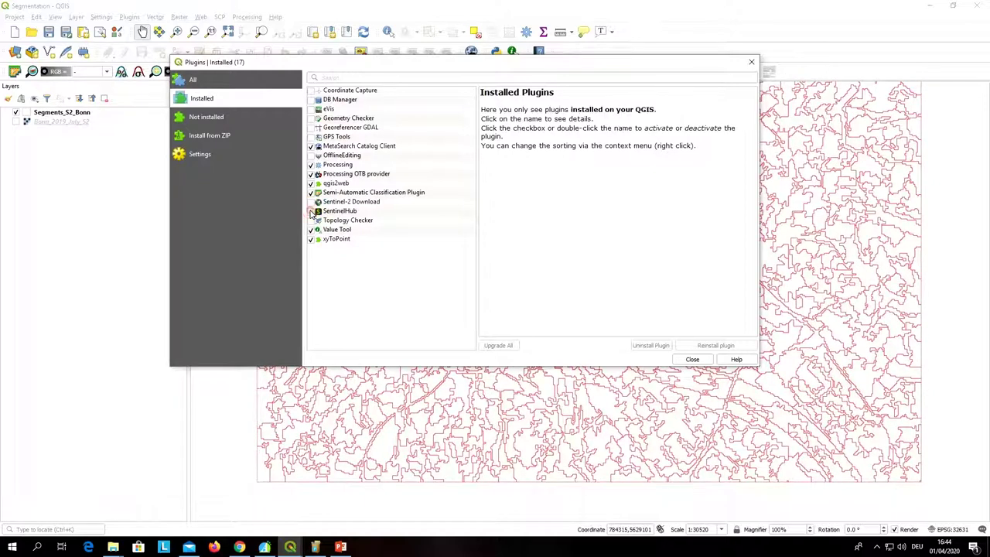
pyautogui.moveTo(474, 62); pyautogui.dragTo(409, 106)
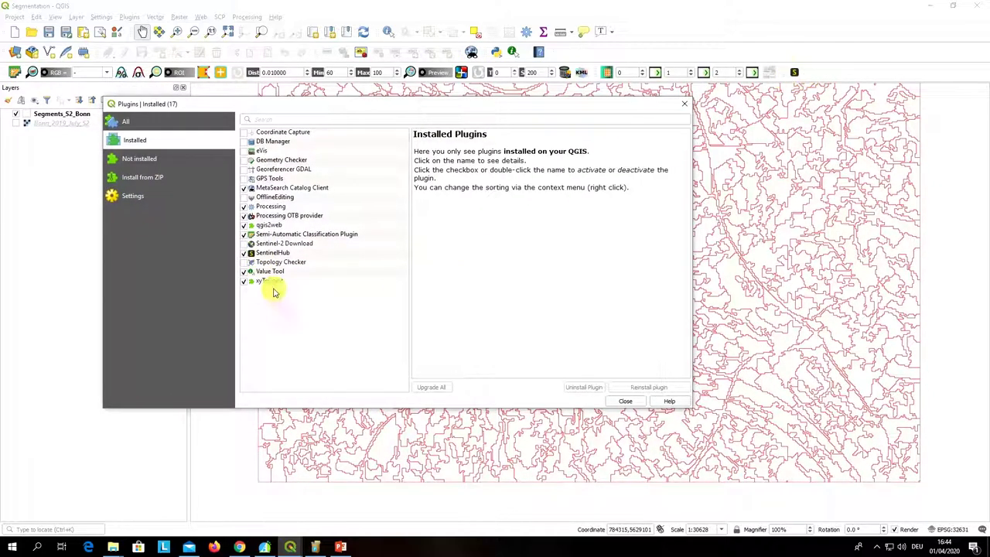
pyautogui.click(244, 253)
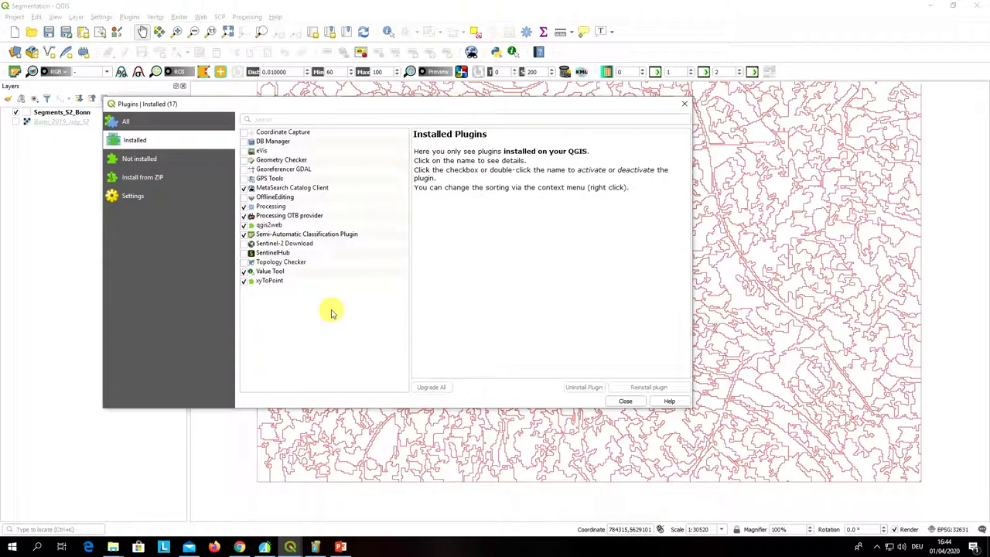
pyautogui.click(243, 235)
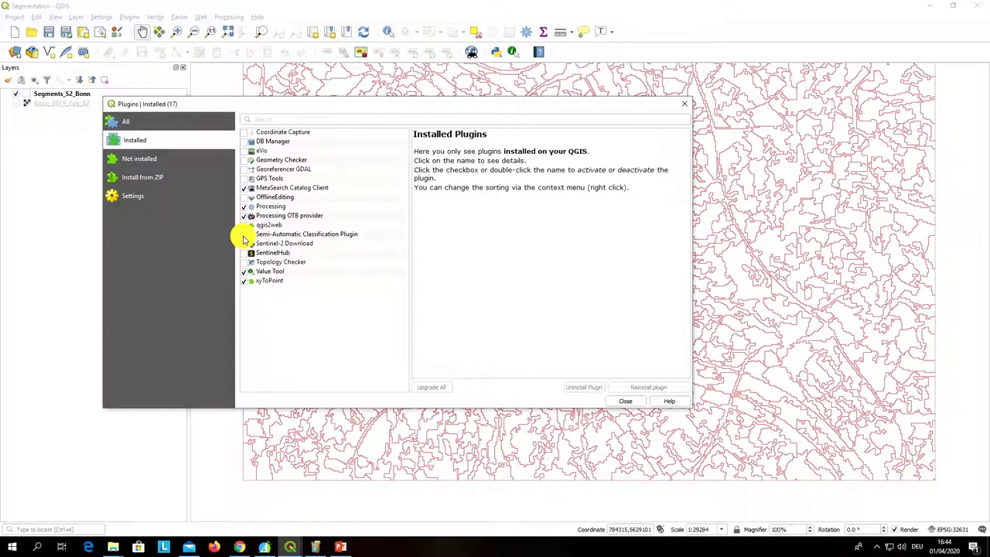
pyautogui.click(244, 235)
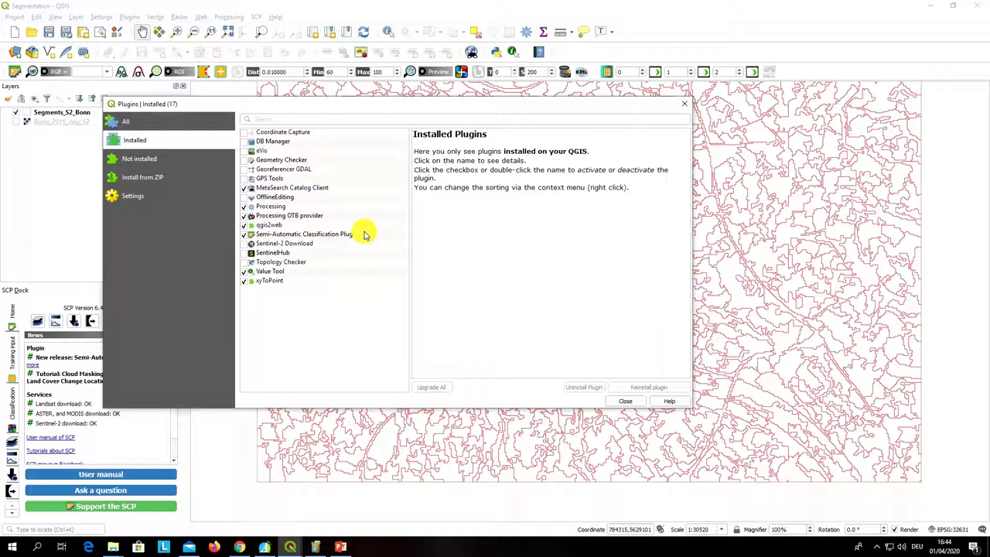
# Step: View the Semi-Automatic Classification Plugin's details, then close the plugin manager
pyautogui.click(365, 234)
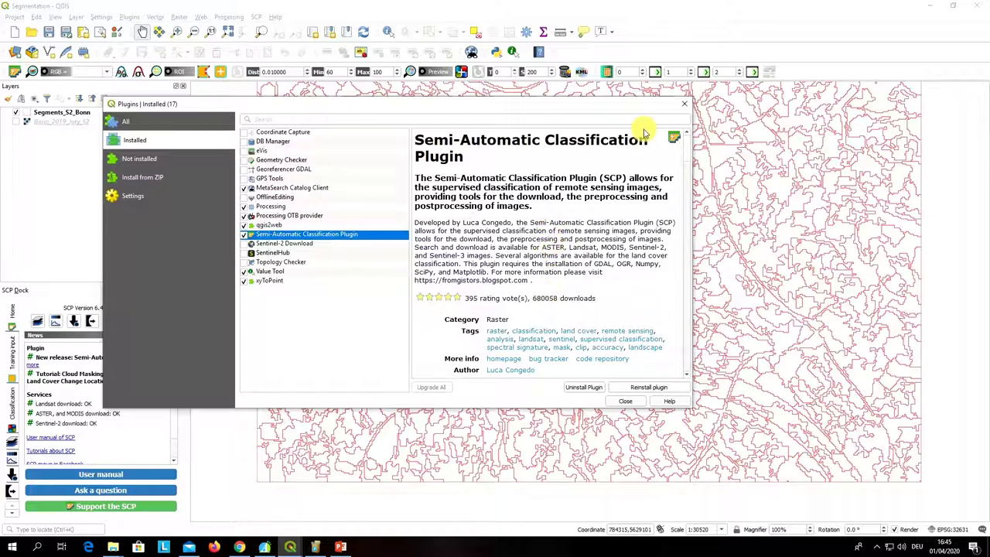
pyautogui.click(684, 109)
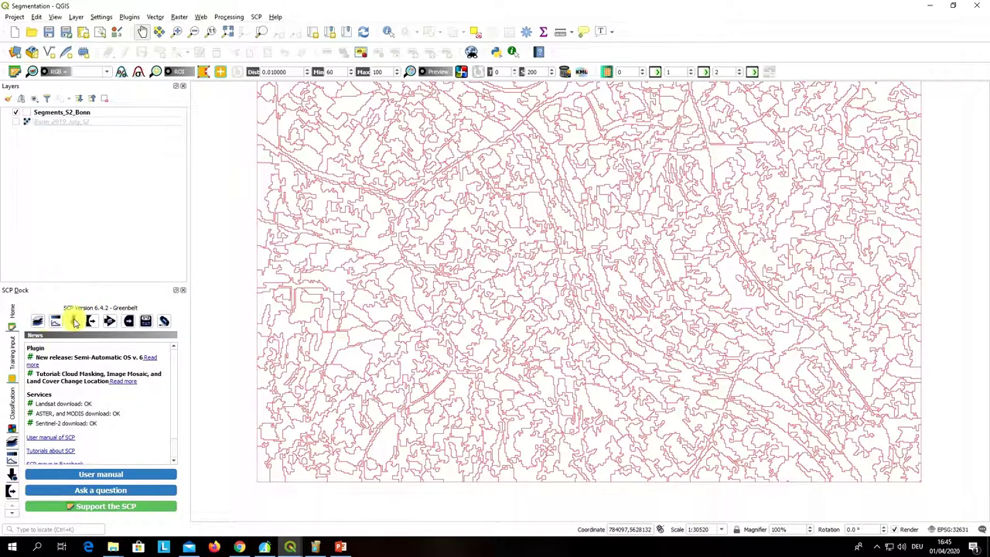
# Step: Float and widen the SCP Dock, browse its Training input and Classification tabs, redock, then close it
pyautogui.moveTo(73, 292); pyautogui.dragTo(392, 166)
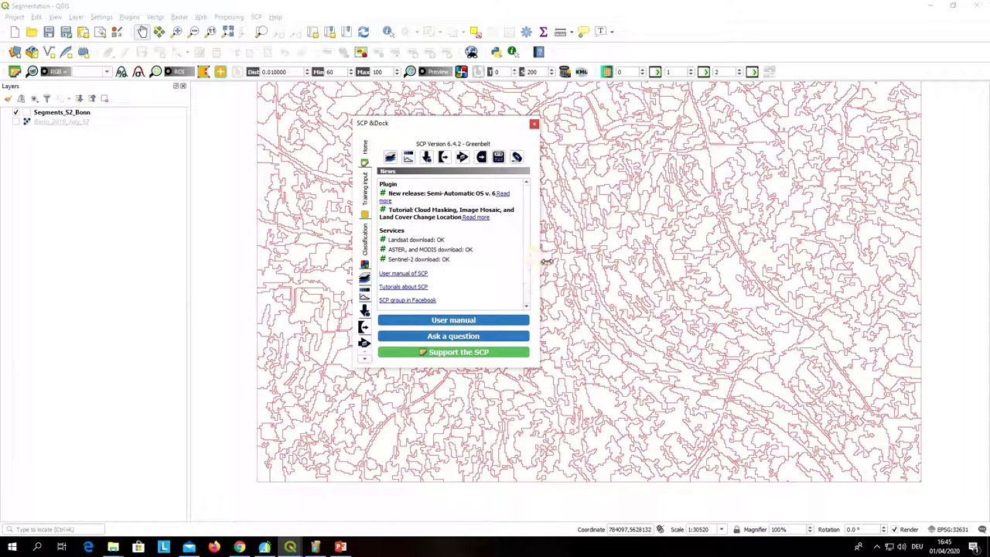
pyautogui.moveTo(538, 259); pyautogui.dragTo(789, 253)
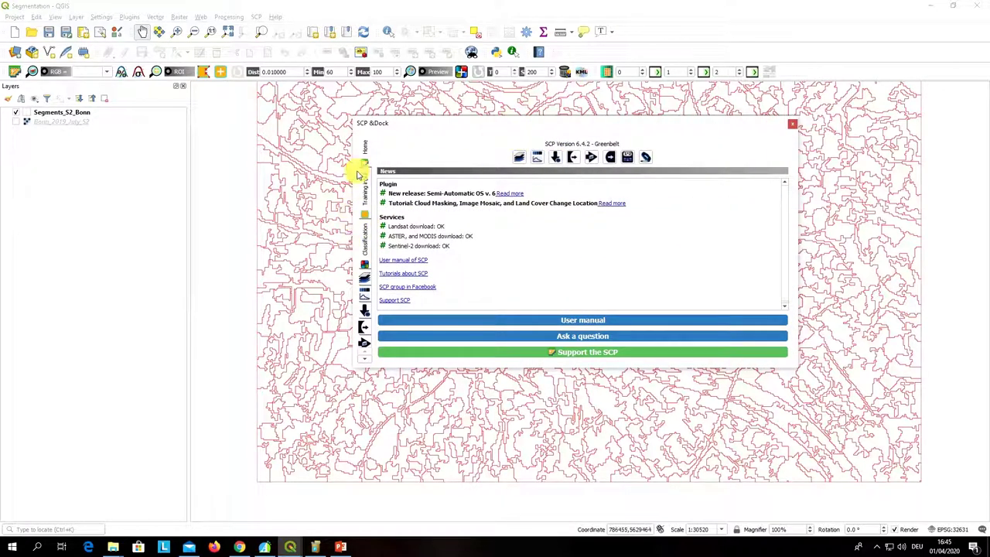
pyautogui.click(365, 192)
pyautogui.click(364, 242)
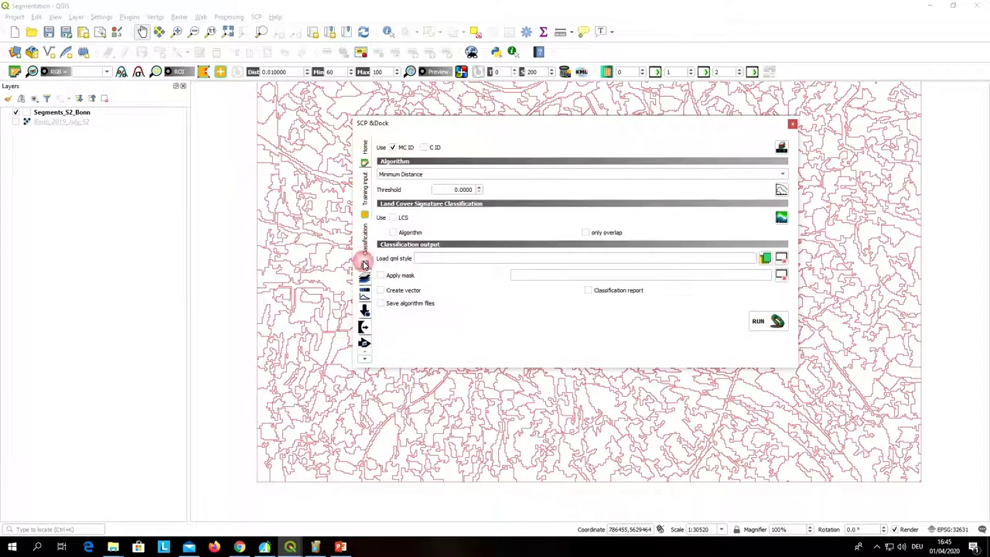
pyautogui.moveTo(504, 121); pyautogui.dragTo(27, 372)
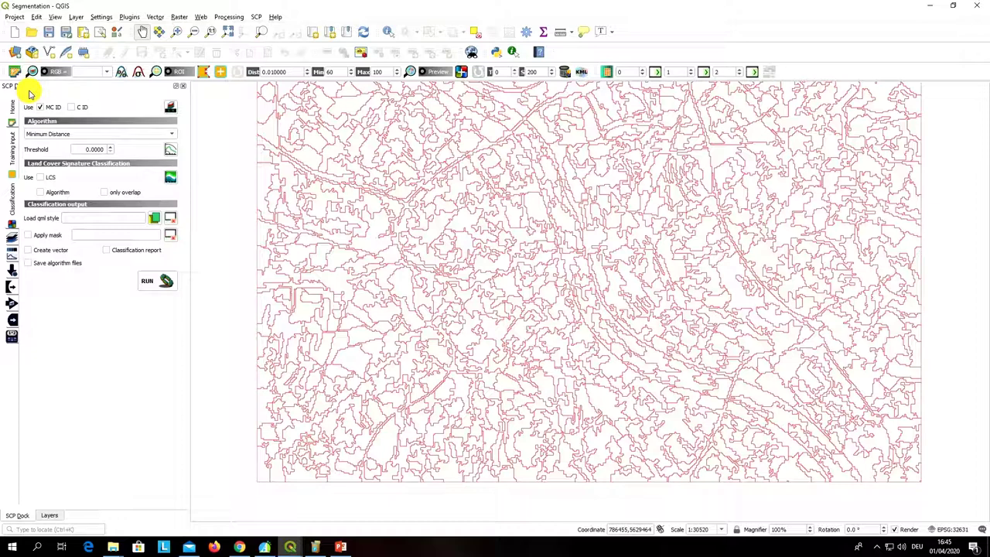
pyautogui.click(183, 86)
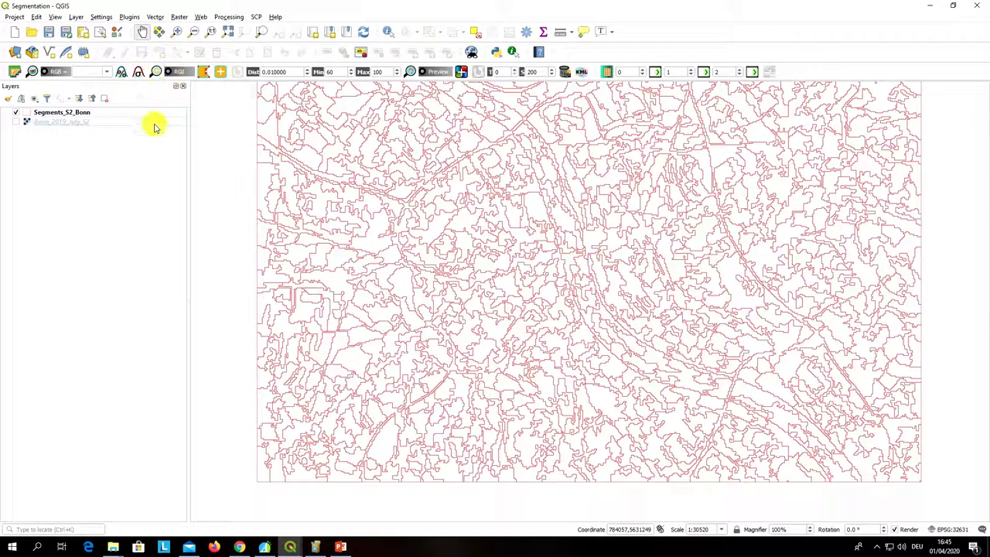
# Step: Restore the SCP Dock from View > Panels and bring its tab to the front beside Layers
pyautogui.click(51, 17)
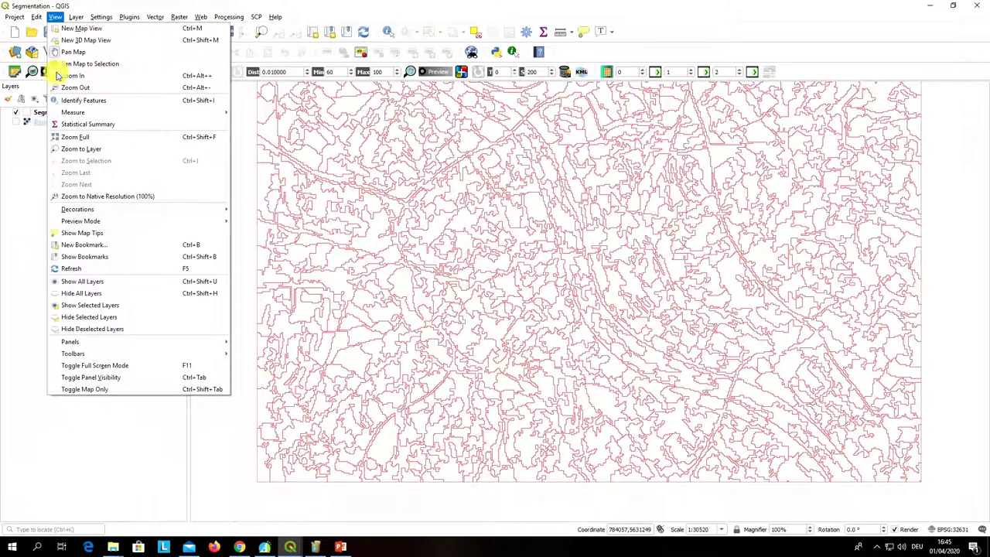
pyautogui.moveTo(136, 341)
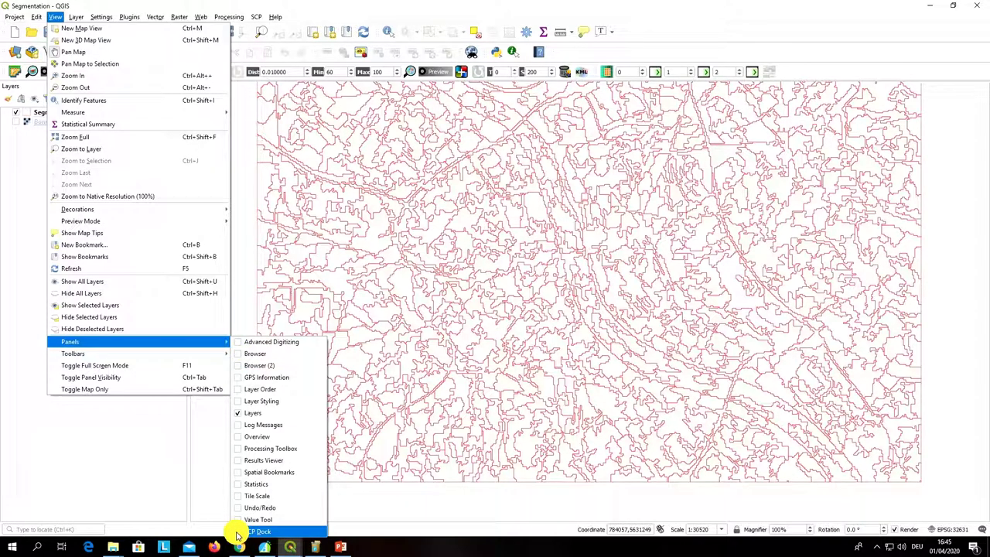
pyautogui.click(237, 532)
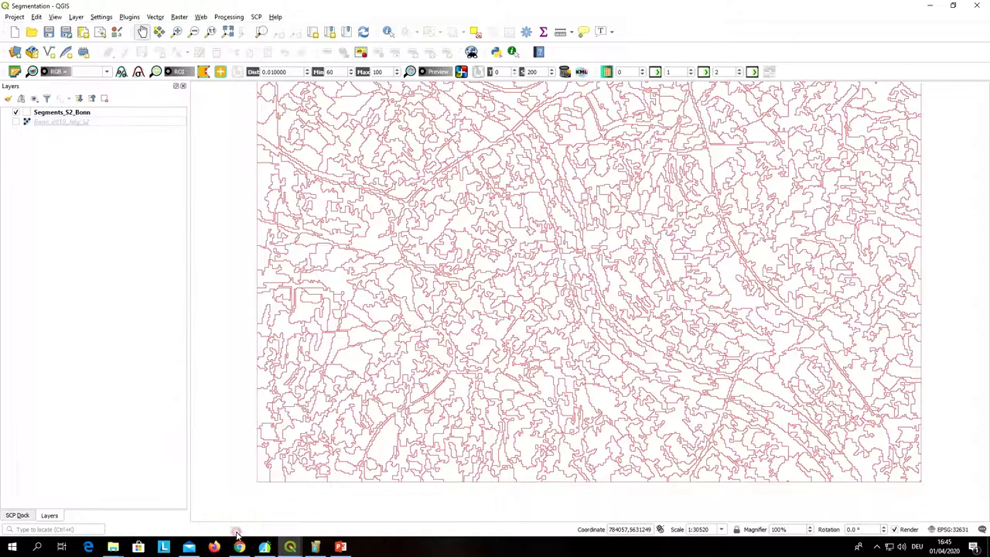
pyautogui.click(17, 514)
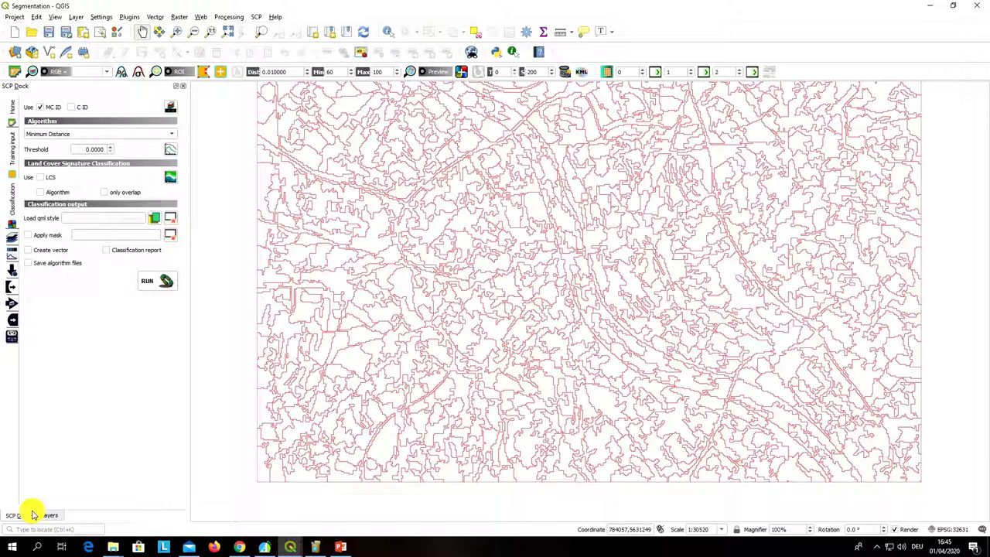
# Step: Reopen the plugin manager on the Not installed list
pyautogui.click(128, 18)
pyautogui.click(143, 28)
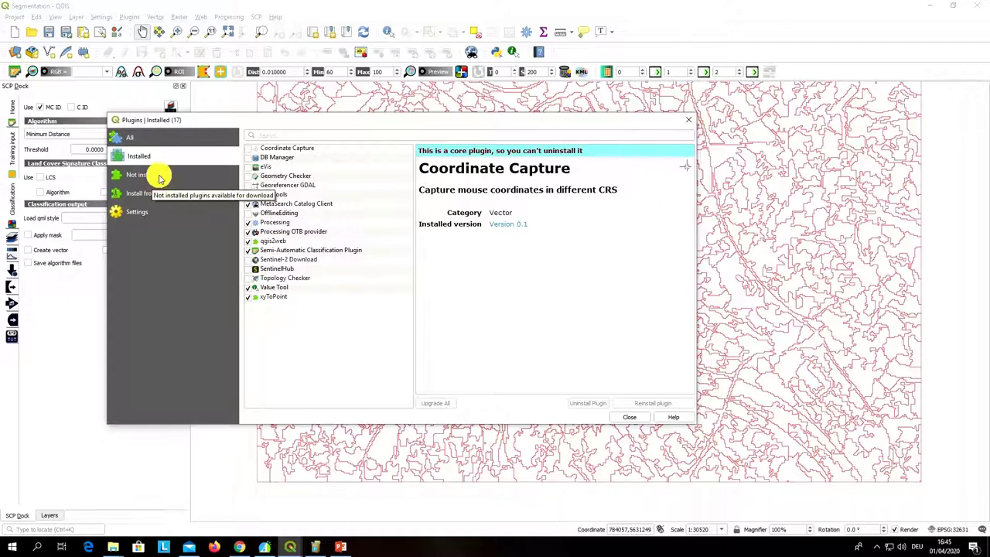
pyautogui.click(160, 178)
pyautogui.click(162, 159)
pyautogui.click(162, 177)
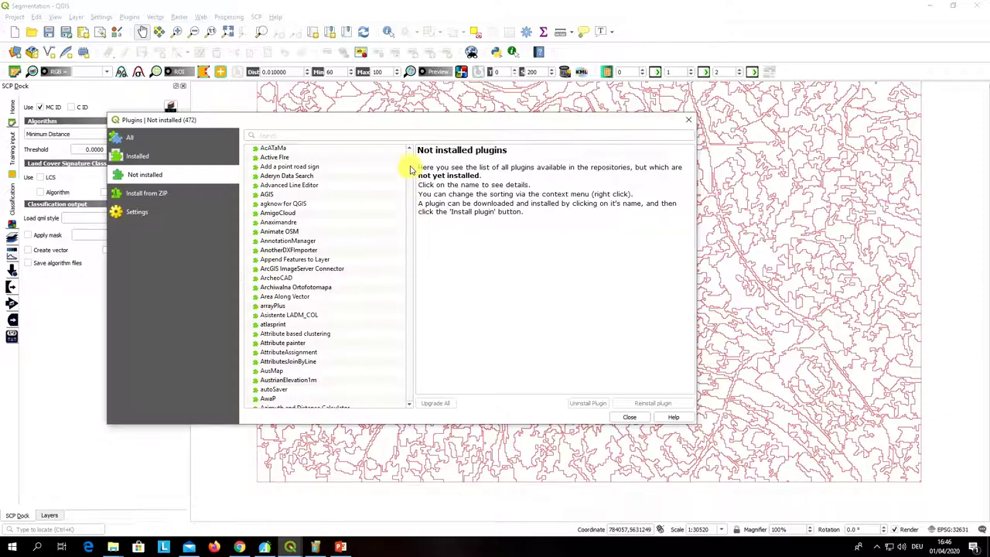
# Step: Browse the 472 not-installed plugins, viewing ZoomView, ZoomToBelgium and then NumericalDigitize details
pyautogui.moveTo(408, 165); pyautogui.dragTo(416, 403)
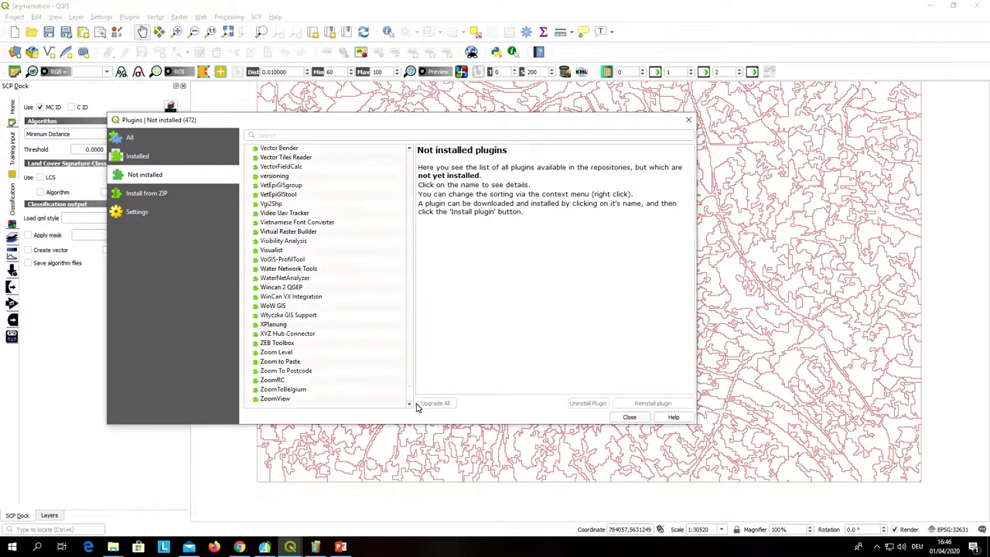
pyautogui.click(376, 400)
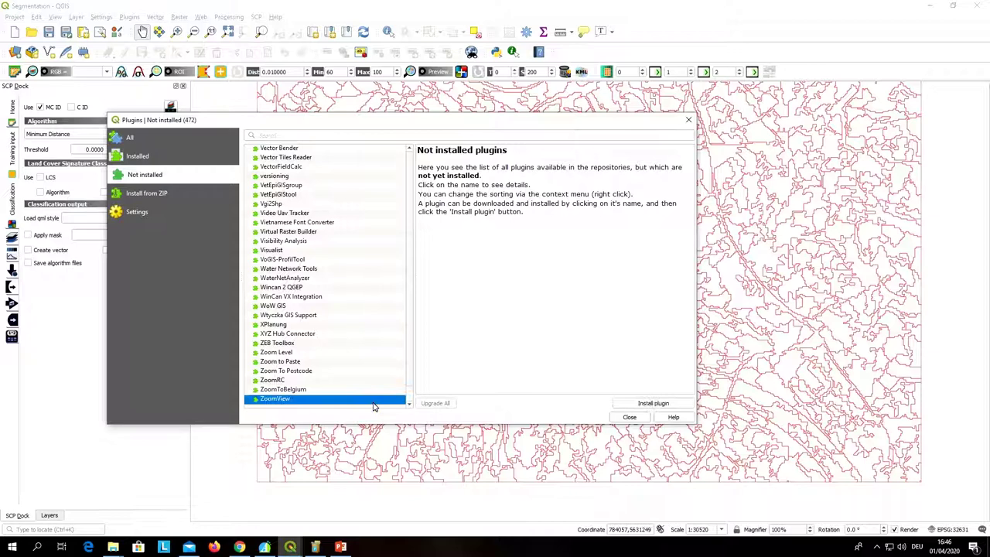
pyautogui.click(389, 392)
pyautogui.moveTo(410, 395); pyautogui.dragTo(418, 302)
pyautogui.click(372, 303)
pyautogui.scroll(4, 370, 304)
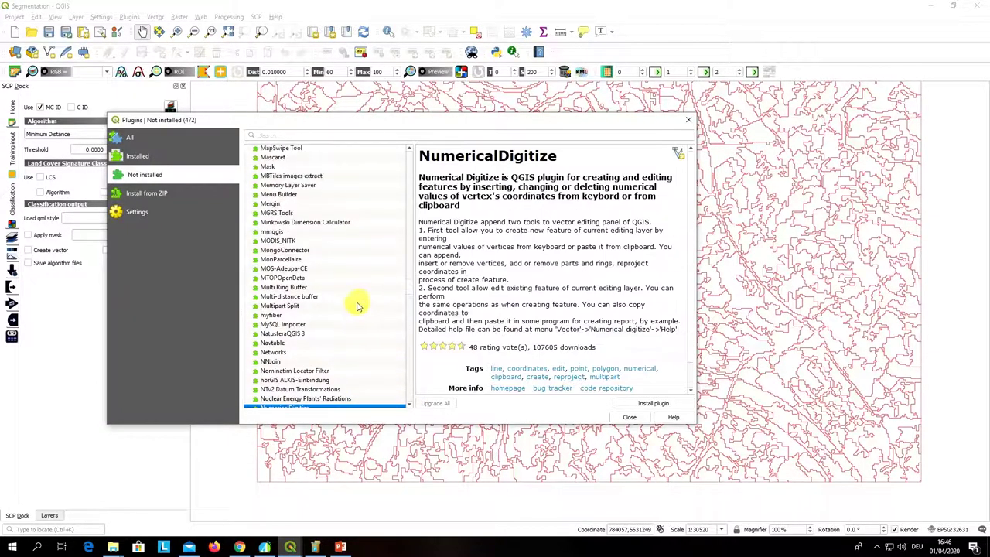
pyautogui.moveTo(418, 305); pyautogui.dragTo(411, 263)
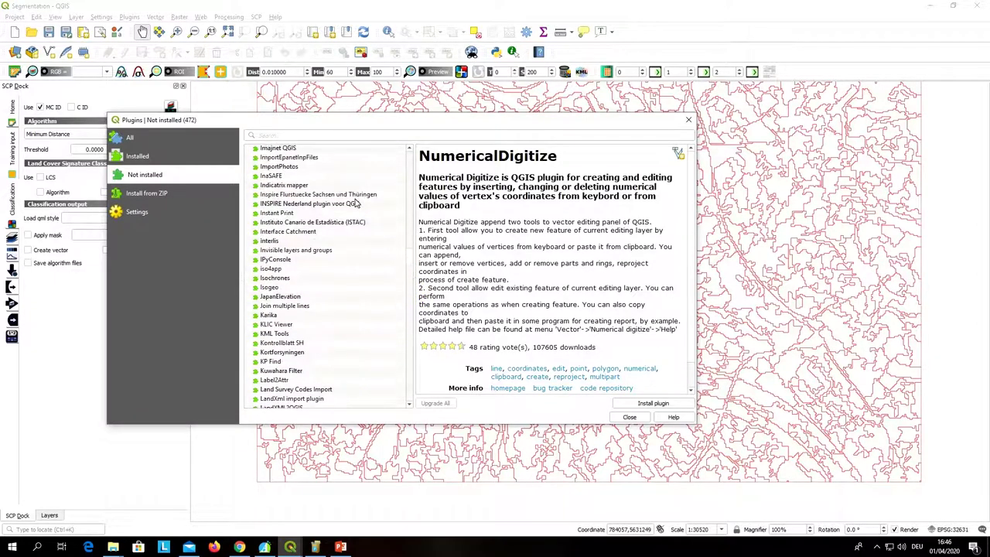
# Step: Filter plugins by 'tile' and compare the matching Installed and Not installed entries
pyautogui.click(256, 137)
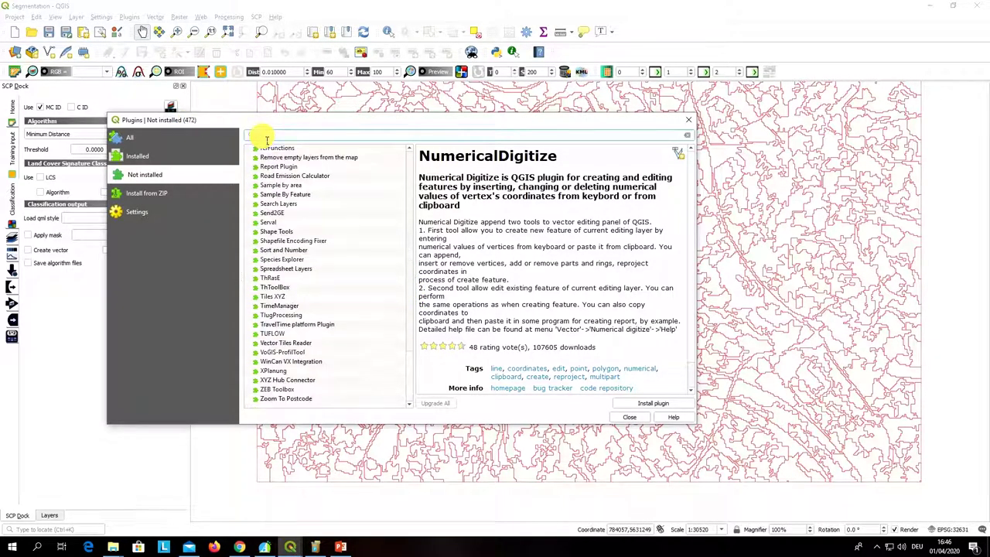
pyautogui.write('tile')
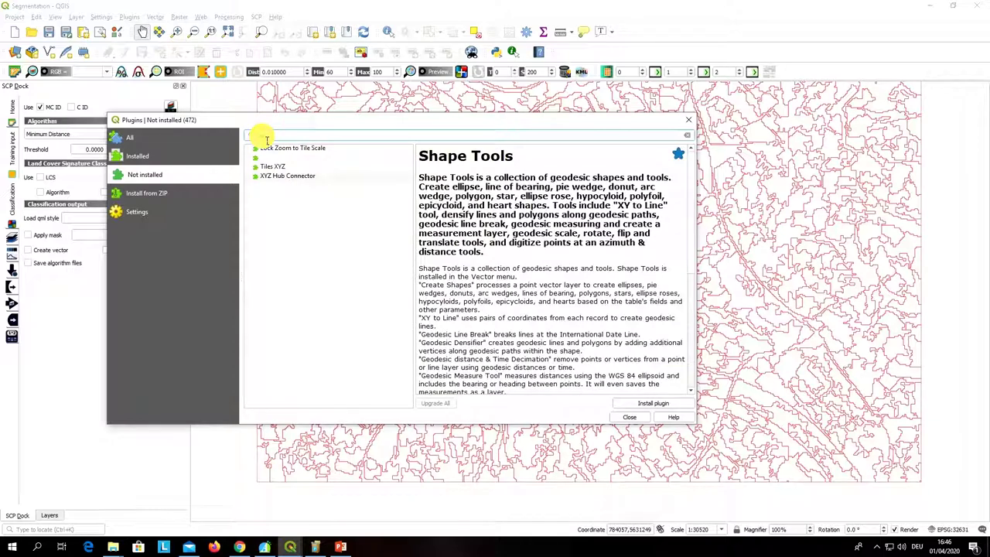
pyautogui.click(137, 157)
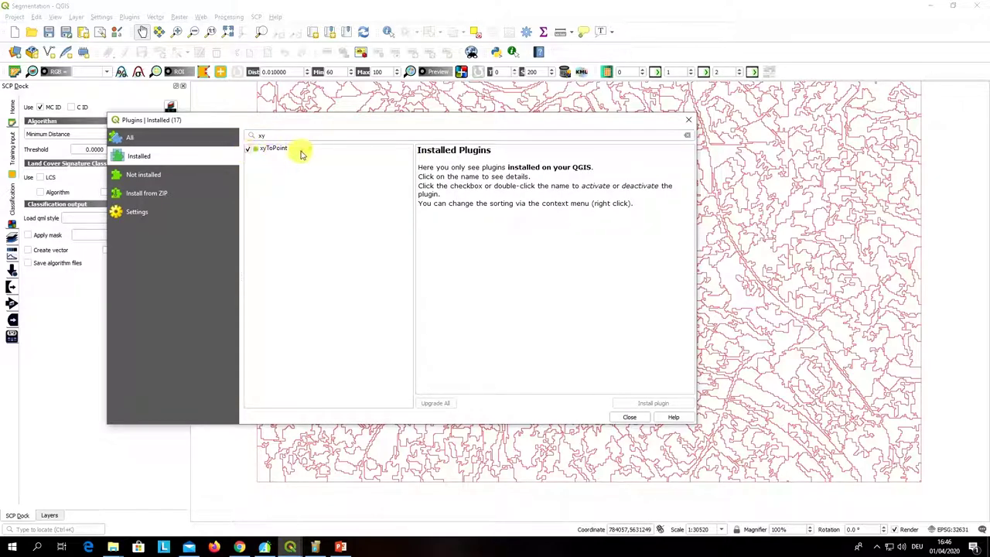
pyautogui.click(207, 176)
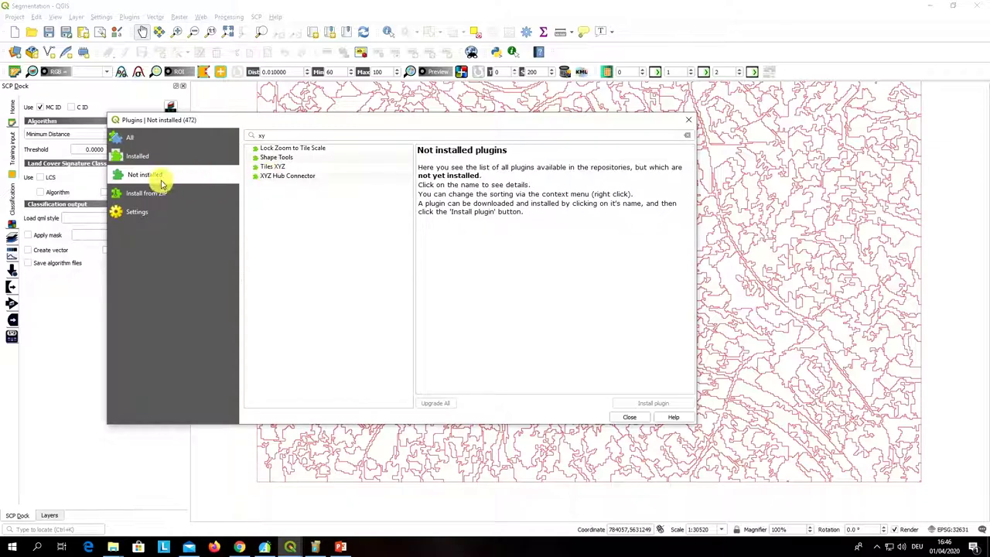
# Step: Clear the search filter and scroll through the full not-installed list
pyautogui.click(289, 139)
pyautogui.doubleClick(290, 139)
pyautogui.press('BackSpace')
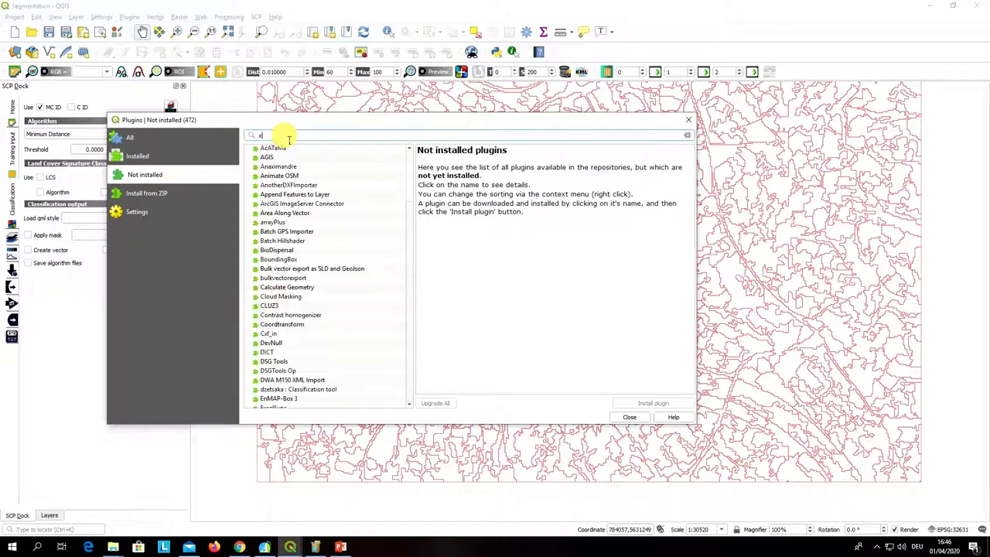
pyautogui.scroll(-6, 326, 255)
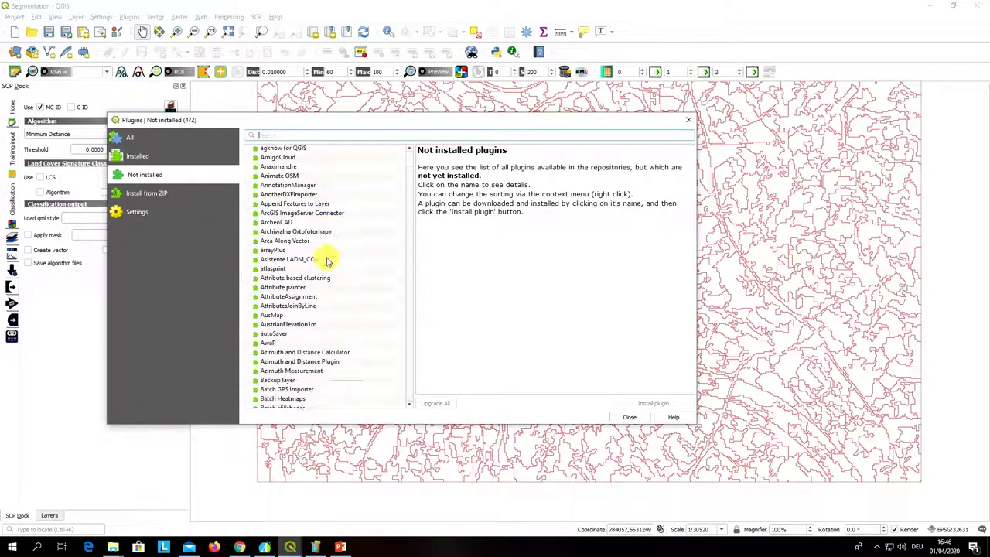
pyautogui.scroll(-1, 326, 261)
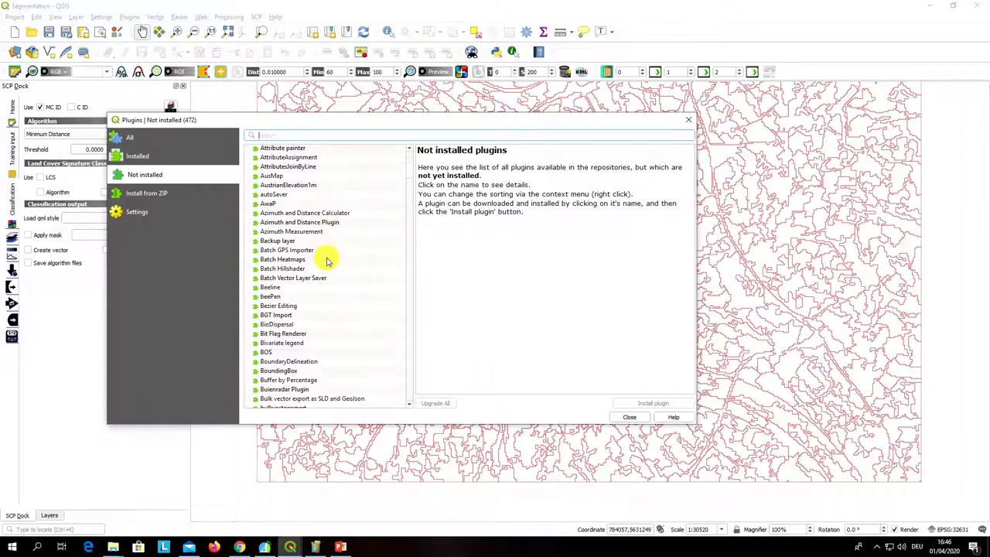